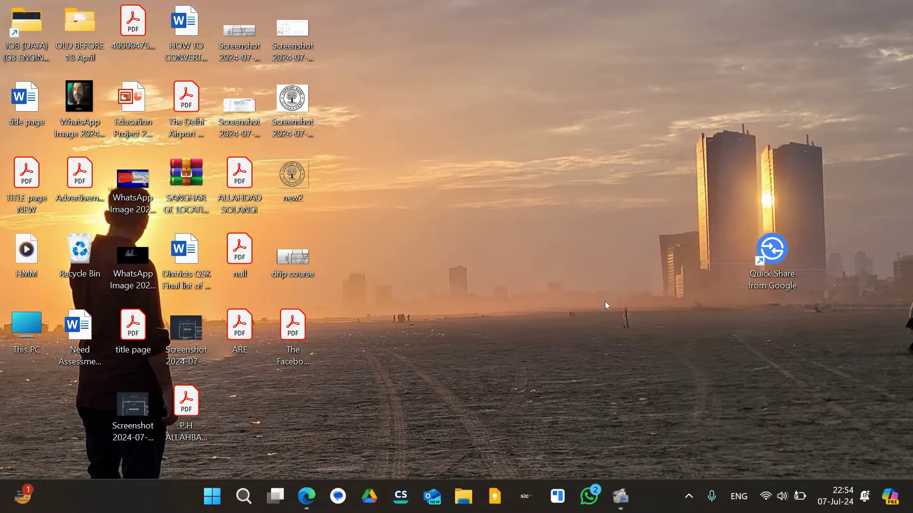
- Preview the new2 logo image on the desktop, then close the image viewer
click(298, 181)
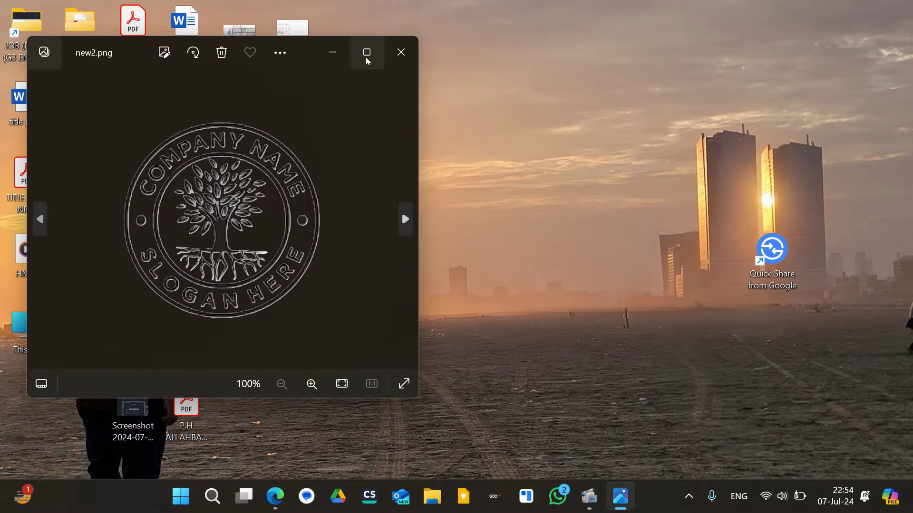
click(366, 53)
click(860, 5)
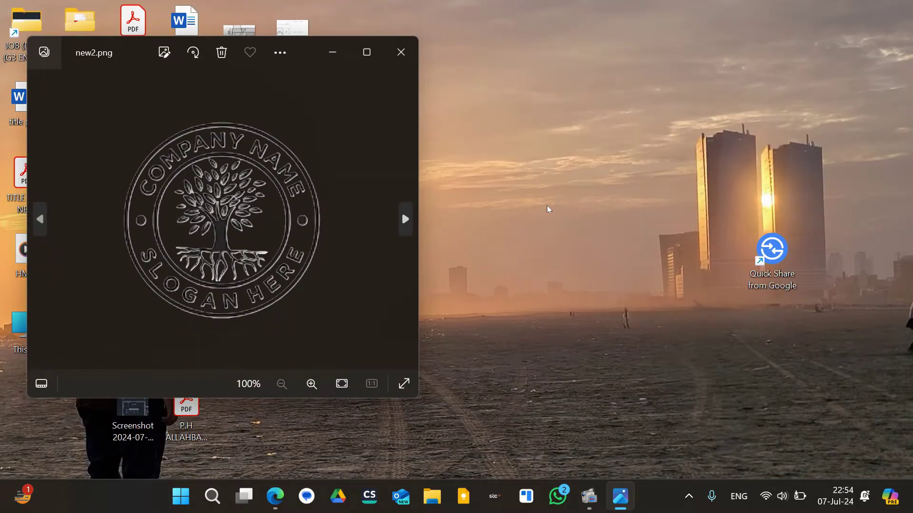
drag(307, 56, 598, 84)
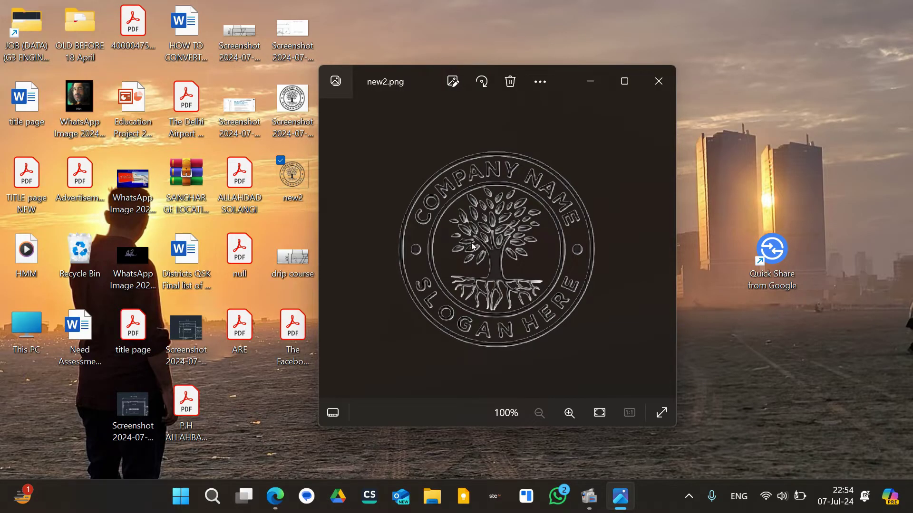
click(657, 82)
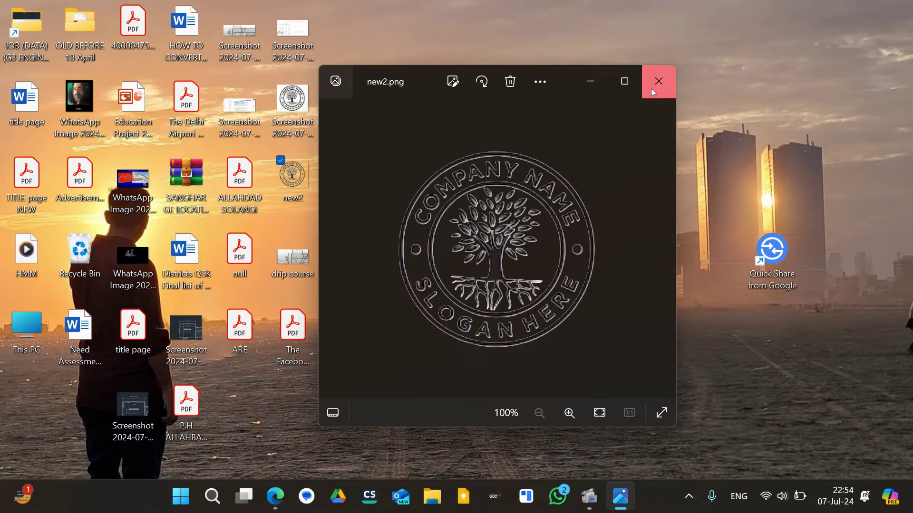
- Open The Facebook Story.pdf and browse its 88 pages, returning to page 1
double_click(292, 337)
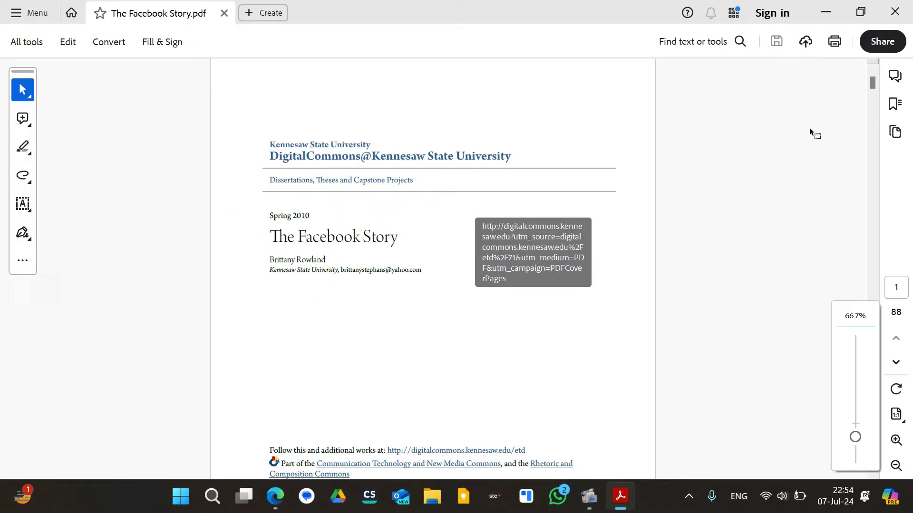
drag(872, 84, 852, 129)
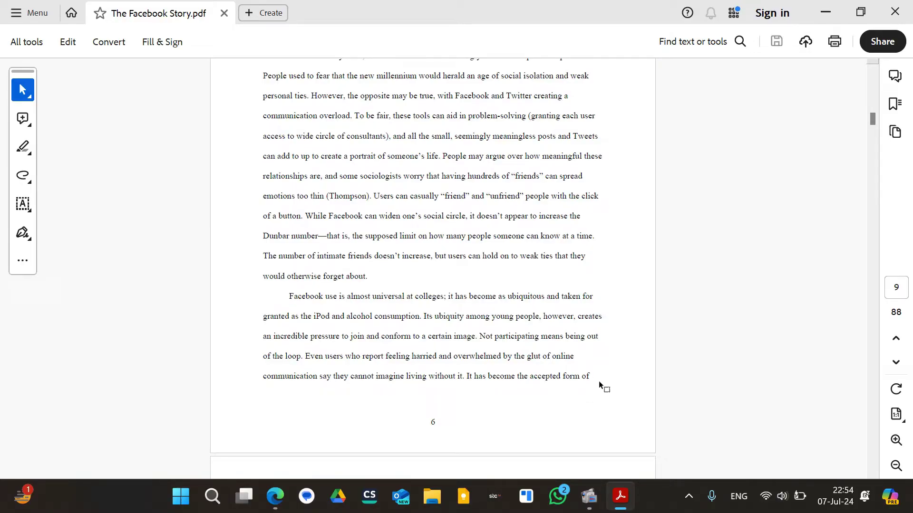
scroll(638, 406, down, 6)
scroll(711, 304, up, 1)
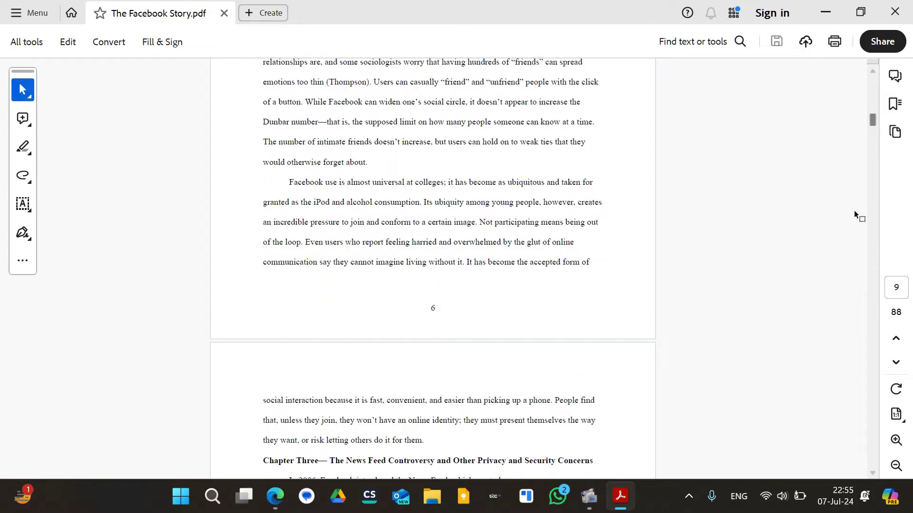
drag(871, 115, 871, 121)
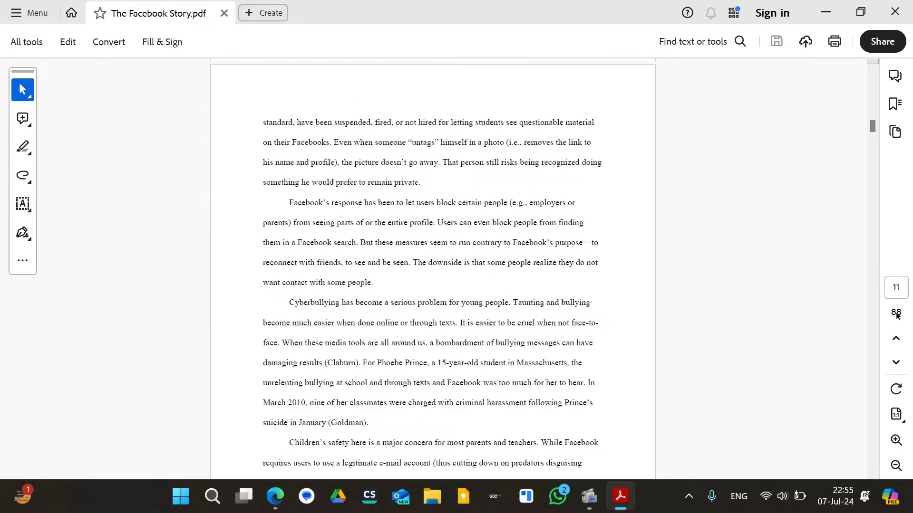
scroll(598, 221, down, 10)
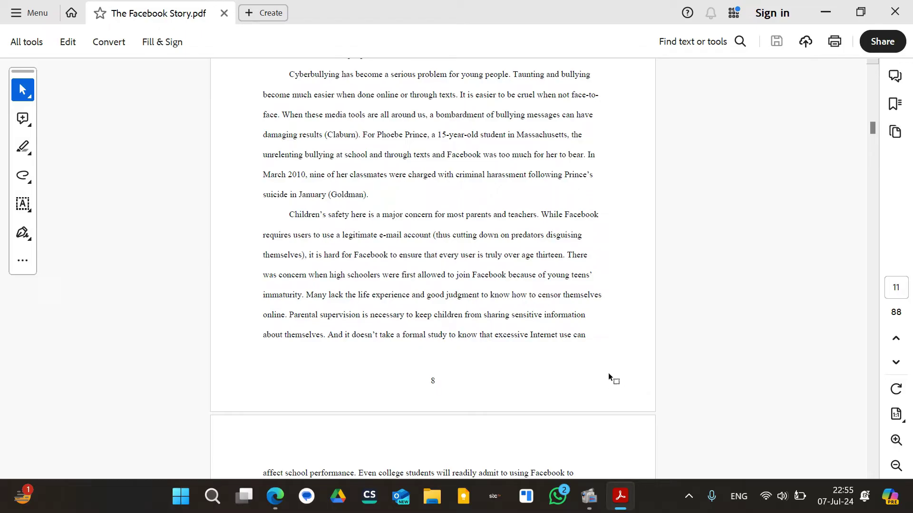
drag(872, 128, 876, 80)
scroll(647, 329, down, 8)
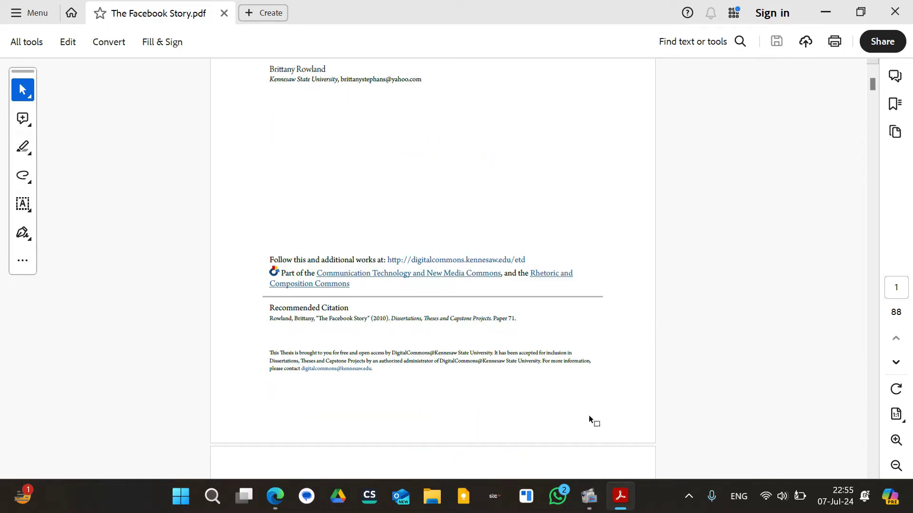
scroll(617, 406, down, 2)
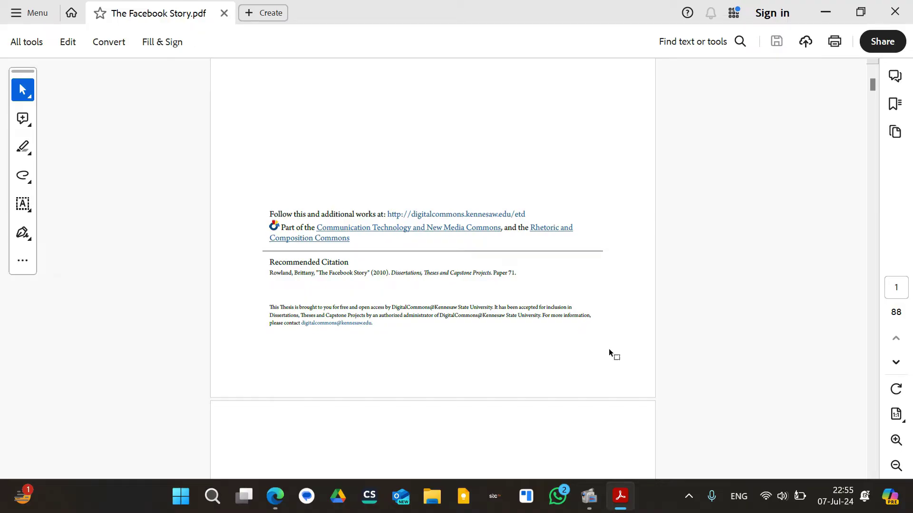
scroll(873, 86, up, 10)
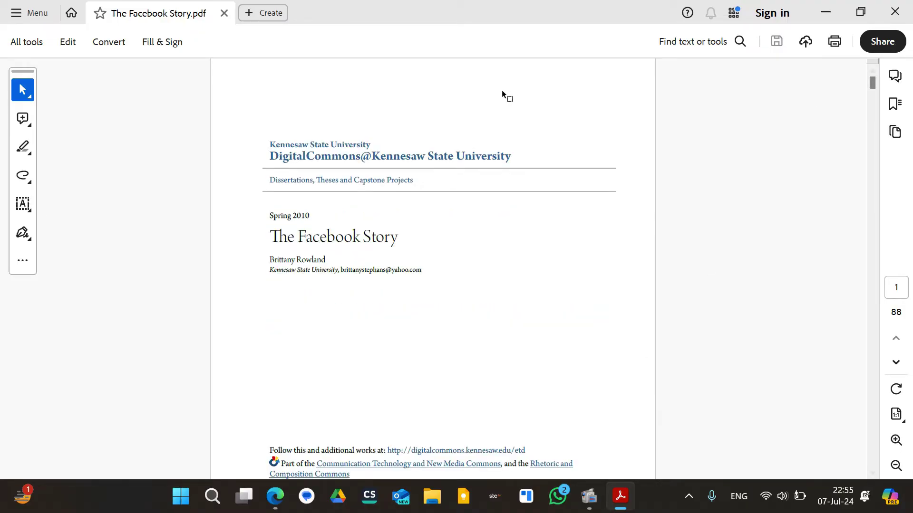
scroll(685, 166, down, 10)
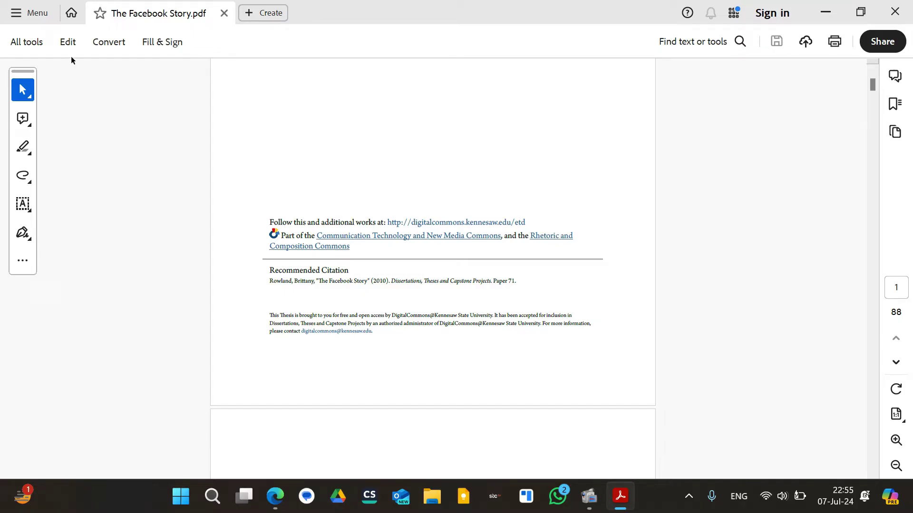
- Open the Add a stamp tool from All tools and show the Custom stamps options
click(33, 44)
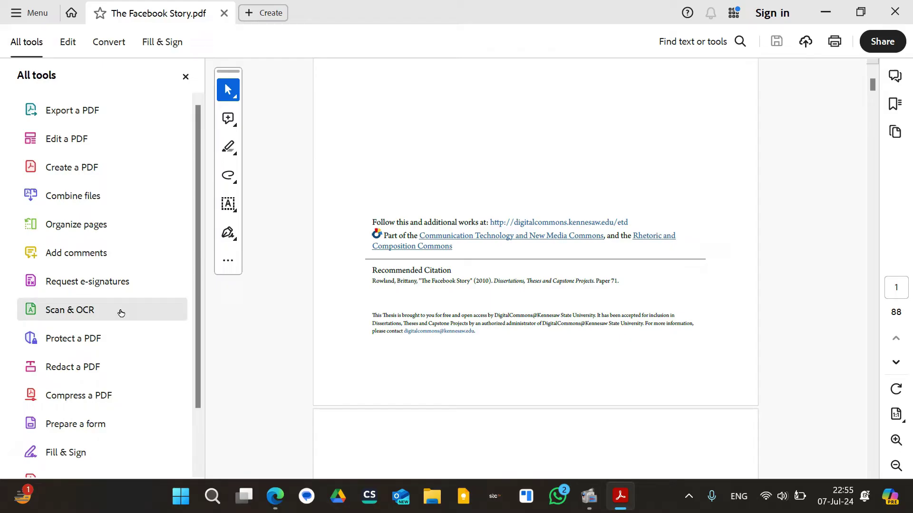
scroll(122, 333, down, 2)
click(56, 453)
scroll(94, 395, down, 5)
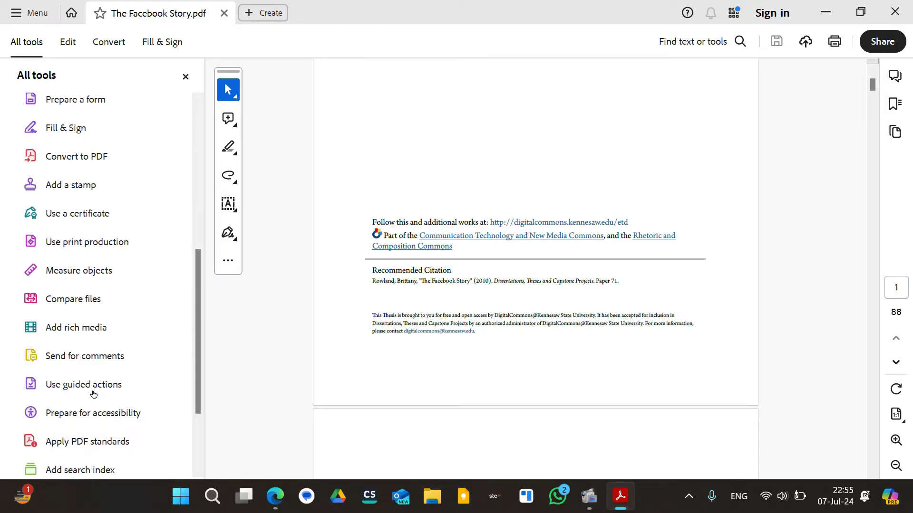
click(101, 187)
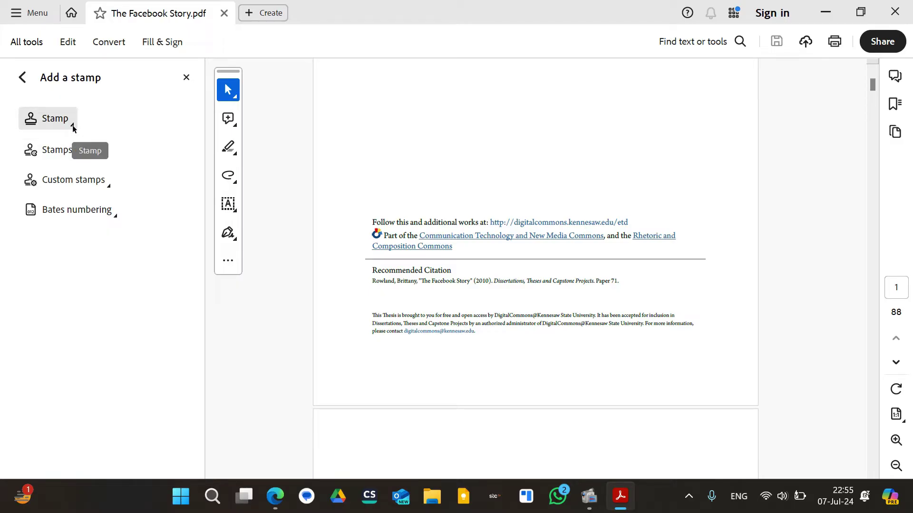
click(73, 127)
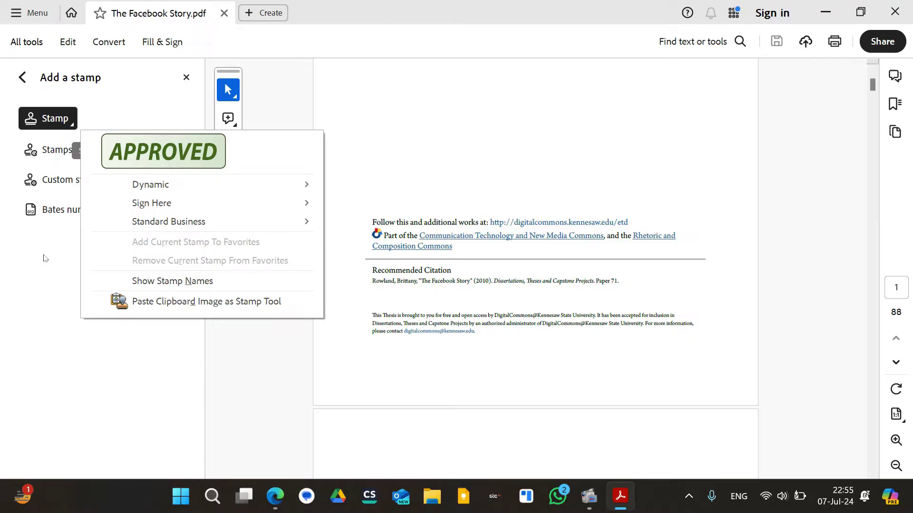
click(69, 222)
click(94, 186)
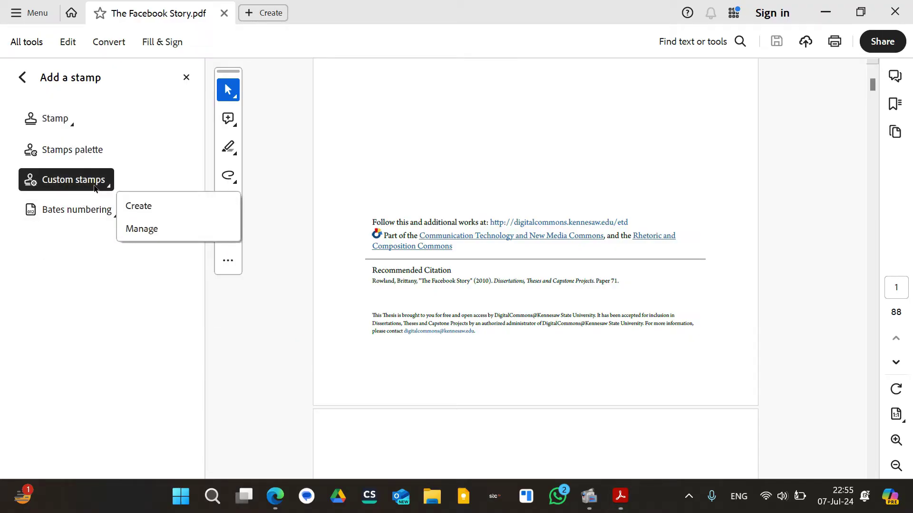
- Start a new custom stamp using new2.png from the Desktop as its image
click(142, 216)
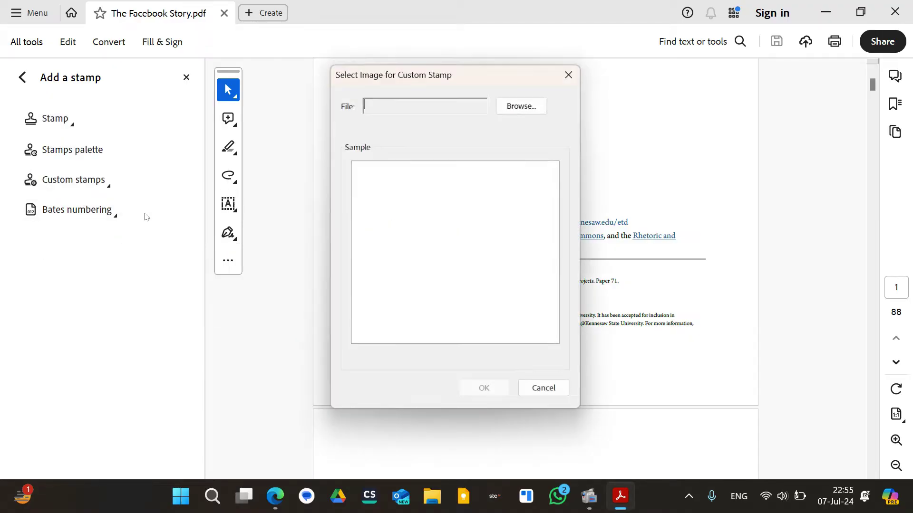
click(521, 103)
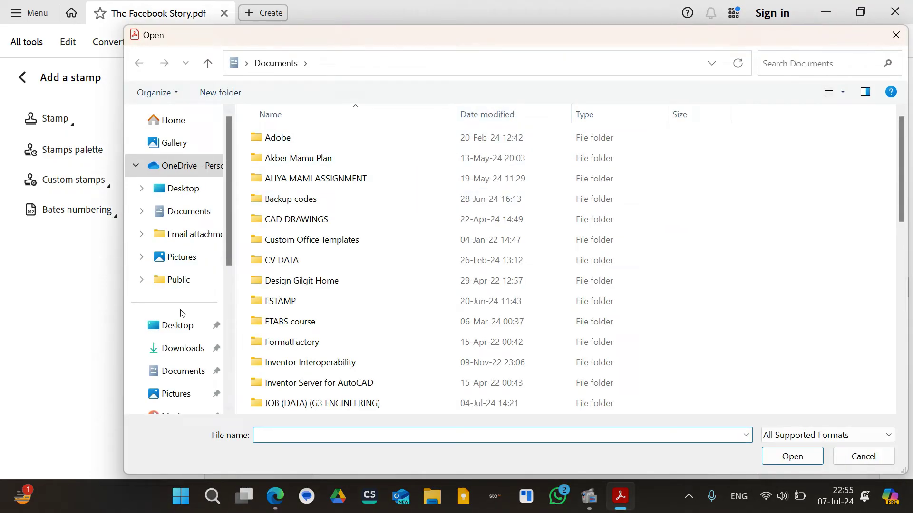
click(178, 325)
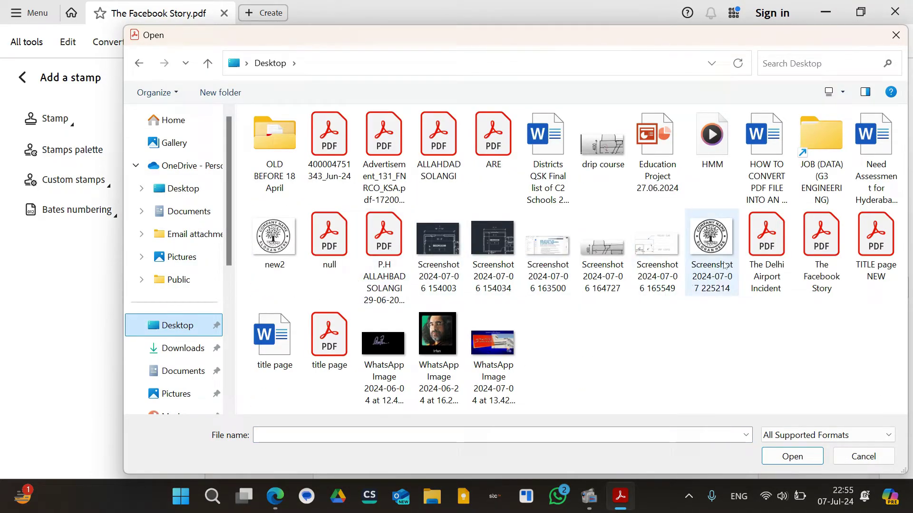
double_click(274, 238)
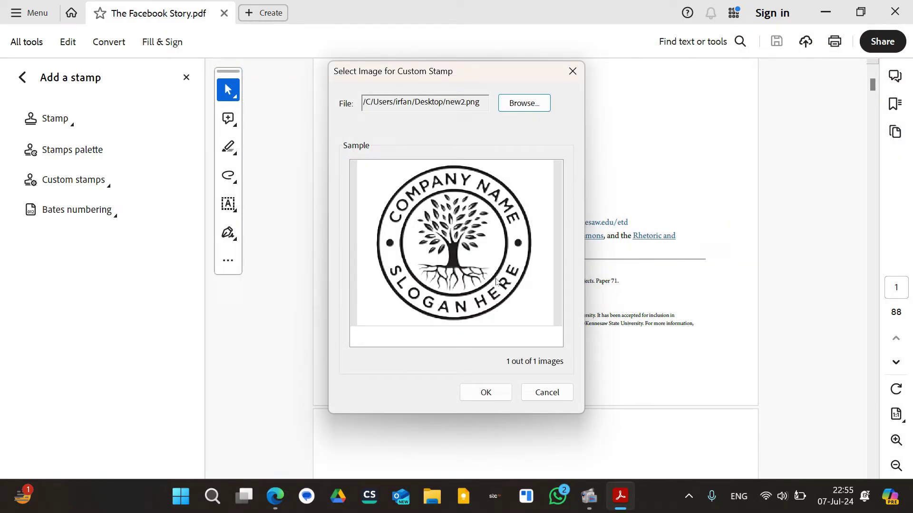
click(499, 390)
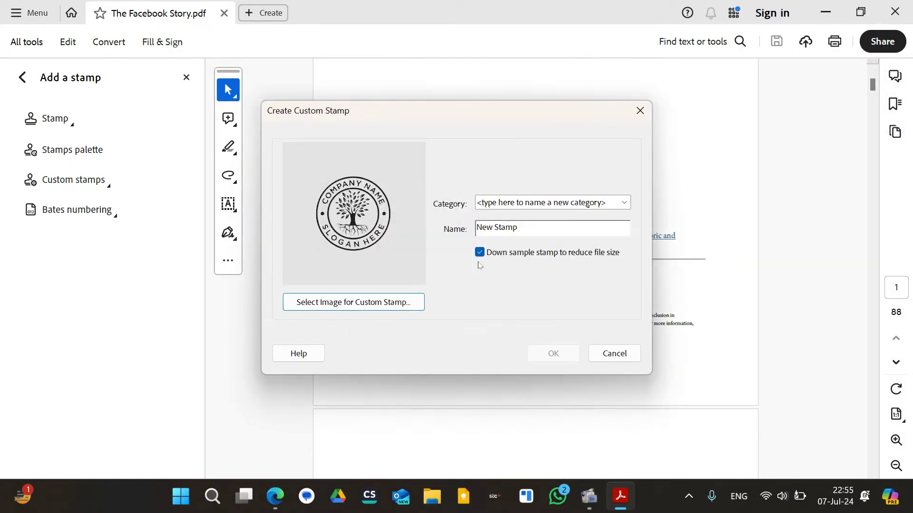
- Name the stamp stamp1, file it under the Dynamic category, and save it
click(536, 227)
key(ctrl+a)
text(stamp)
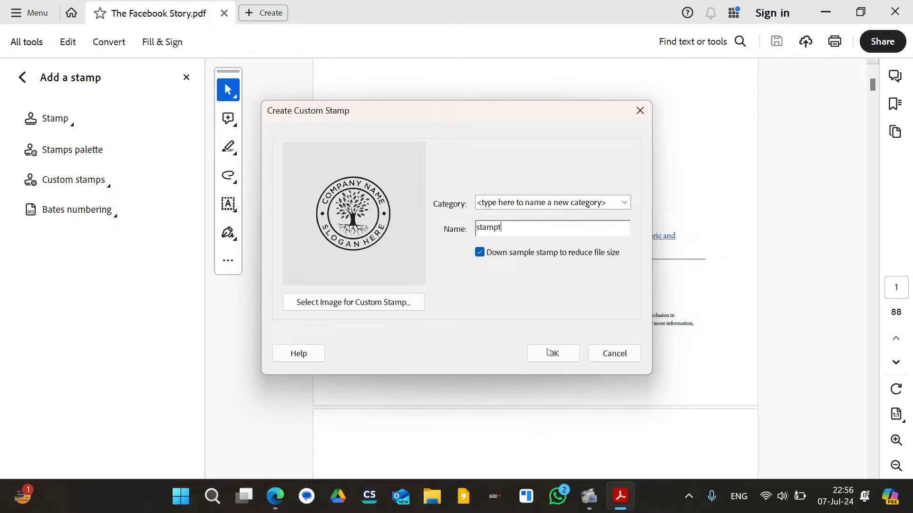
click(625, 203)
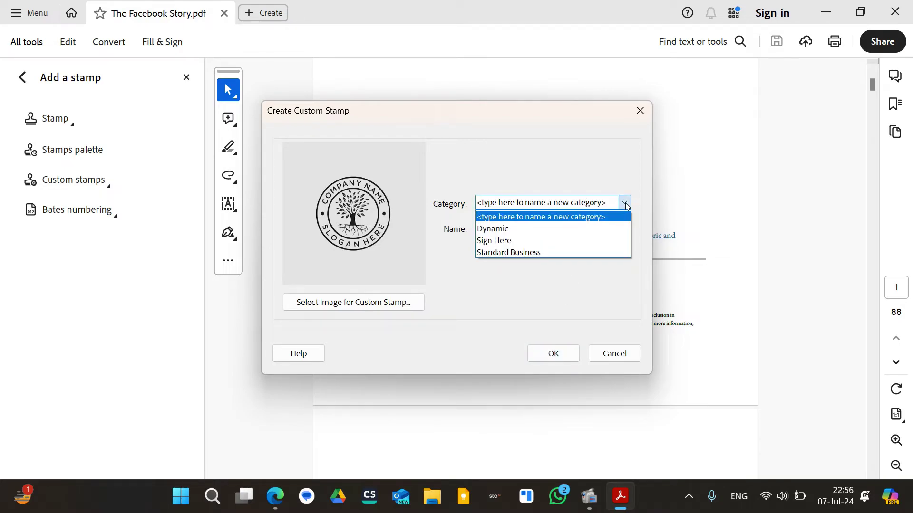
click(595, 229)
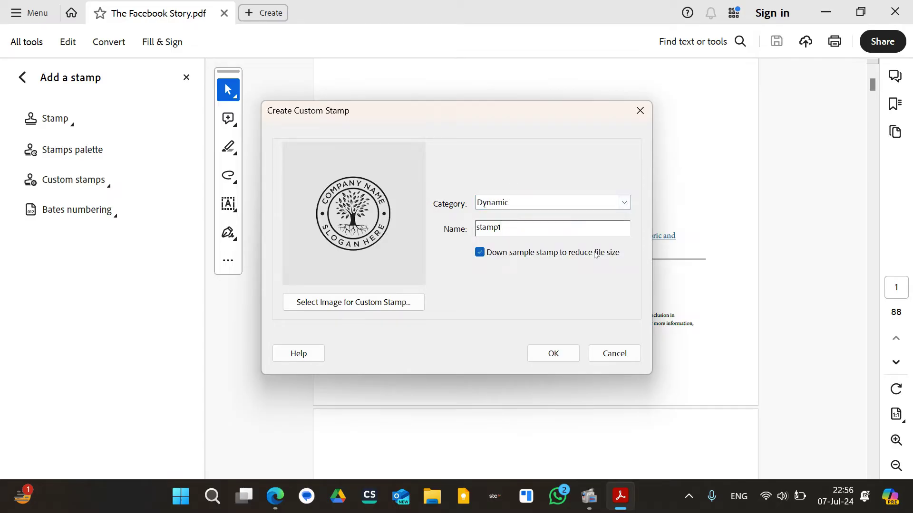
click(551, 353)
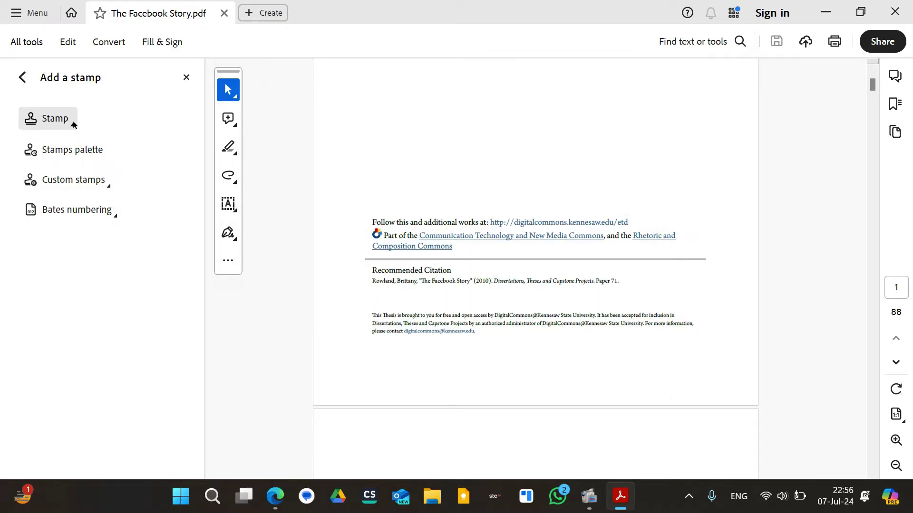
- Pick the company-logo stamp from the Stamp menu's Dynamic submenu
click(73, 123)
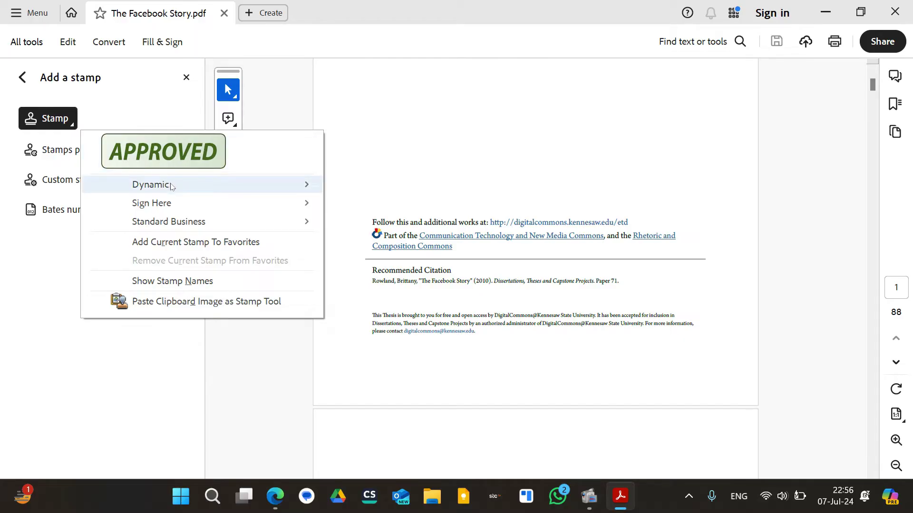
mouse_move(172, 187)
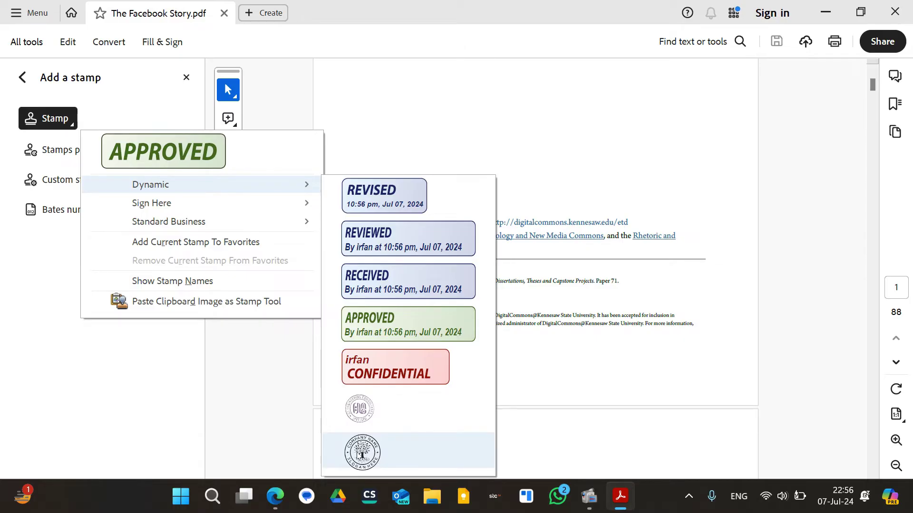
click(362, 451)
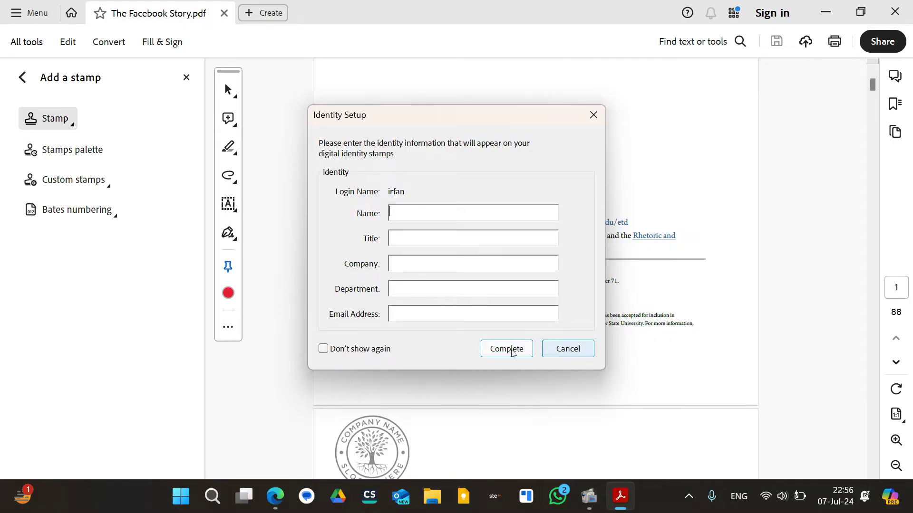
- Cancel the Identity Setup dialog without entering any identity details
click(566, 350)
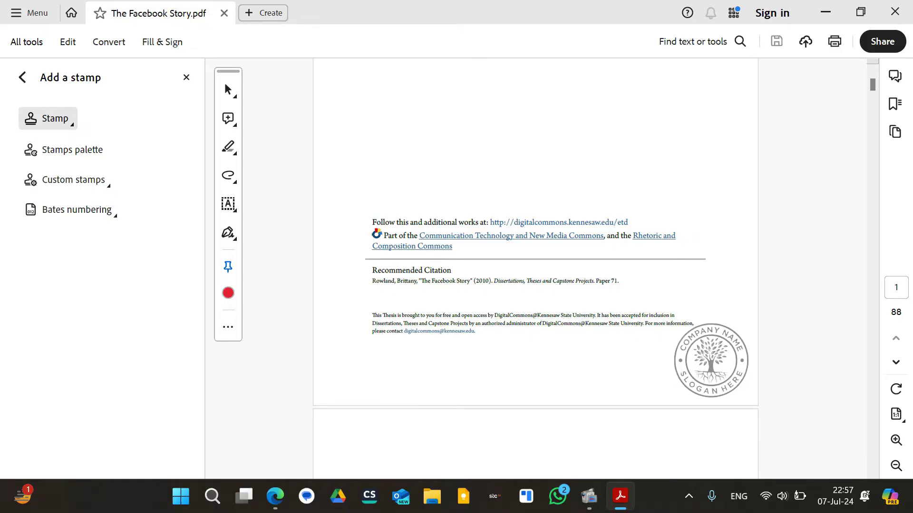
- Drop the logo stamp at the first page's bottom-right corner and exit the stamp tool
click(711, 362)
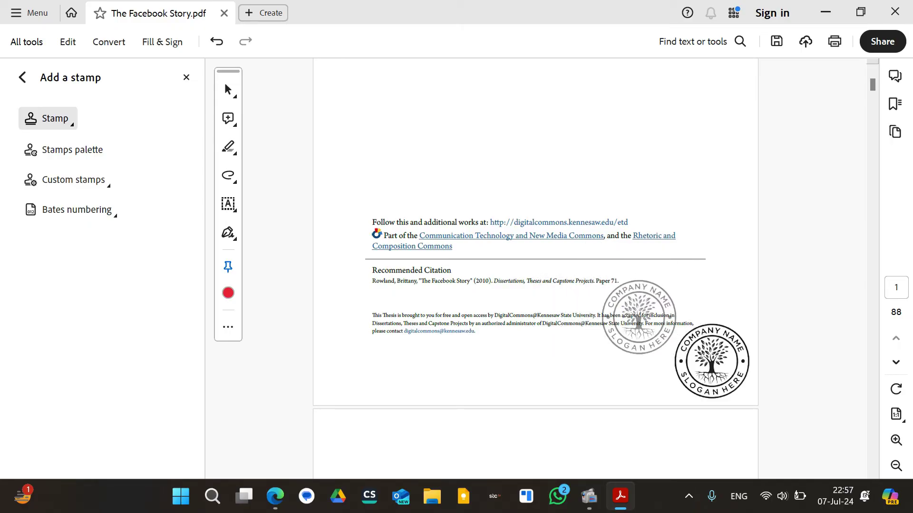
scroll(642, 285, down, 10)
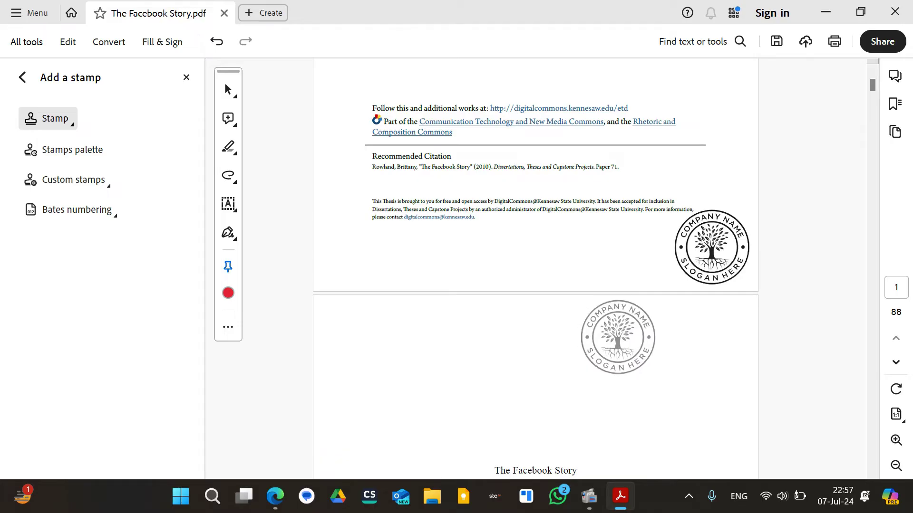
scroll(673, 399, up, 10)
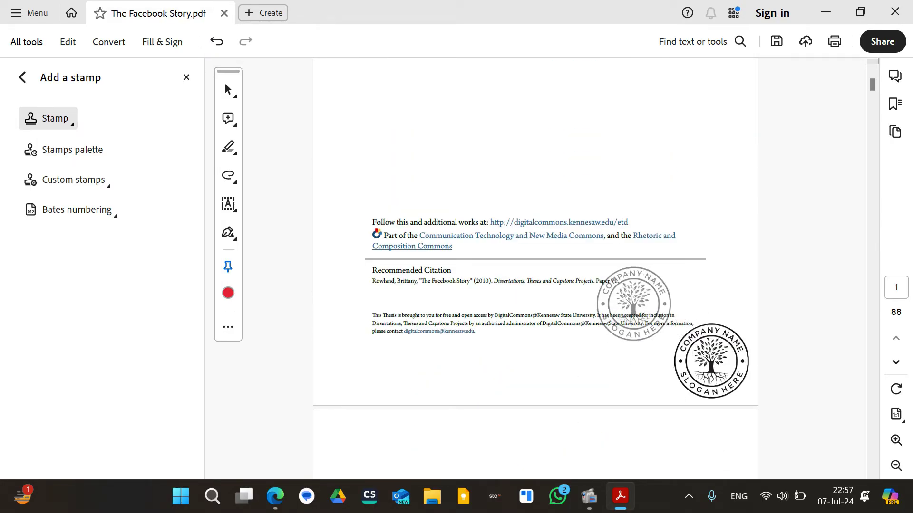
key(Escape)
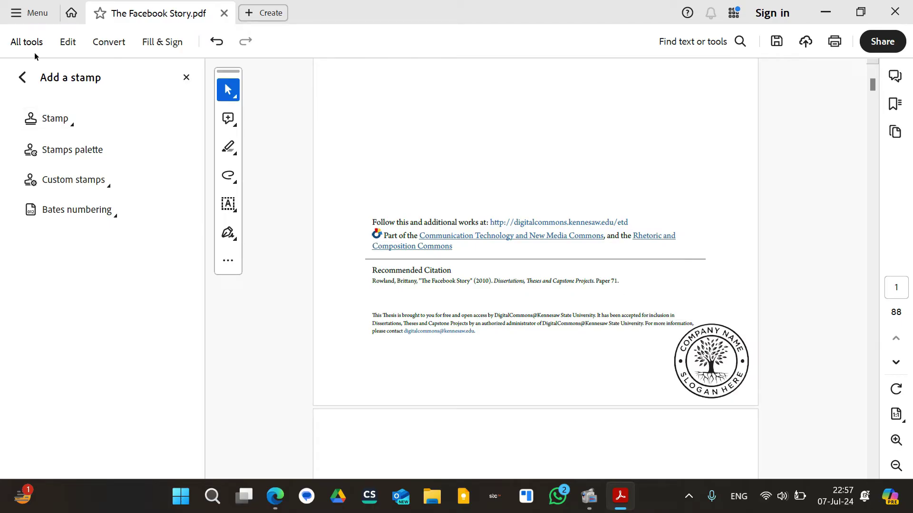
- Close the stamp panel and open the Use JavaScript tools from All tools
click(32, 45)
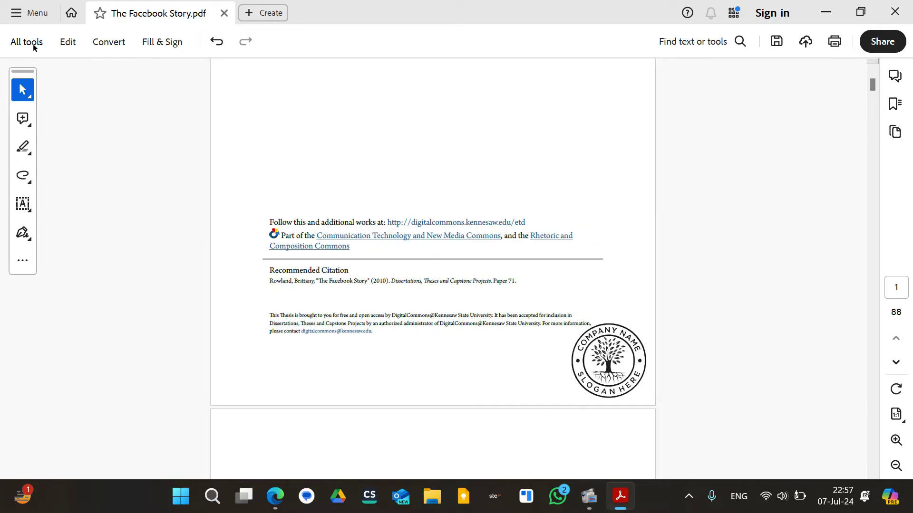
click(33, 46)
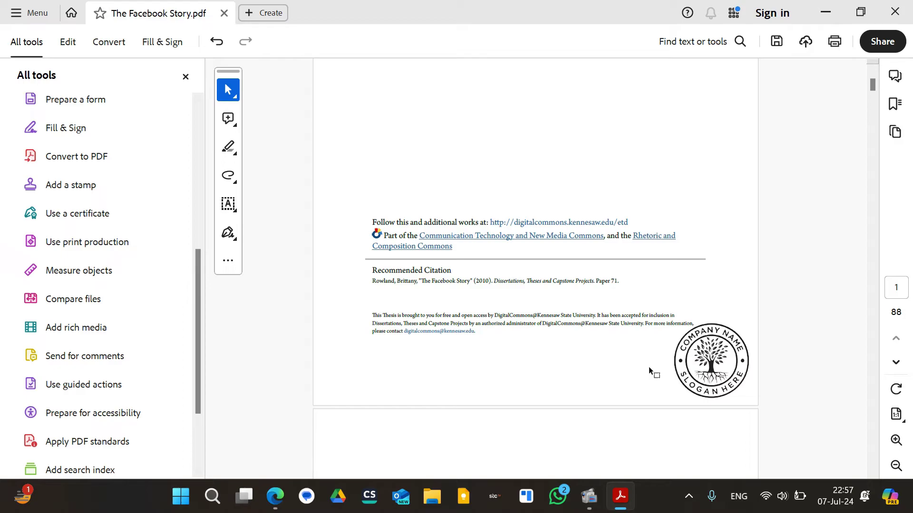
scroll(103, 356, down, 2)
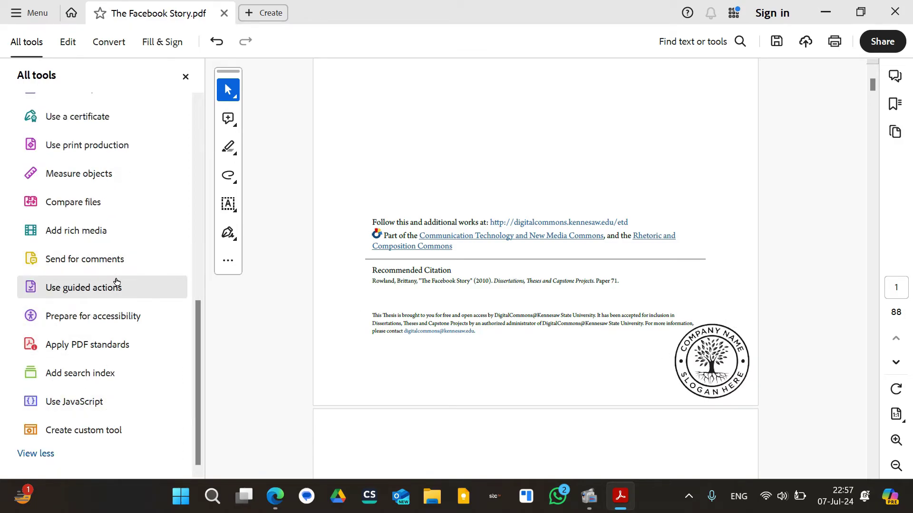
click(75, 410)
- Add a new document JavaScript named 'script' and open its empty template in the editor
click(73, 181)
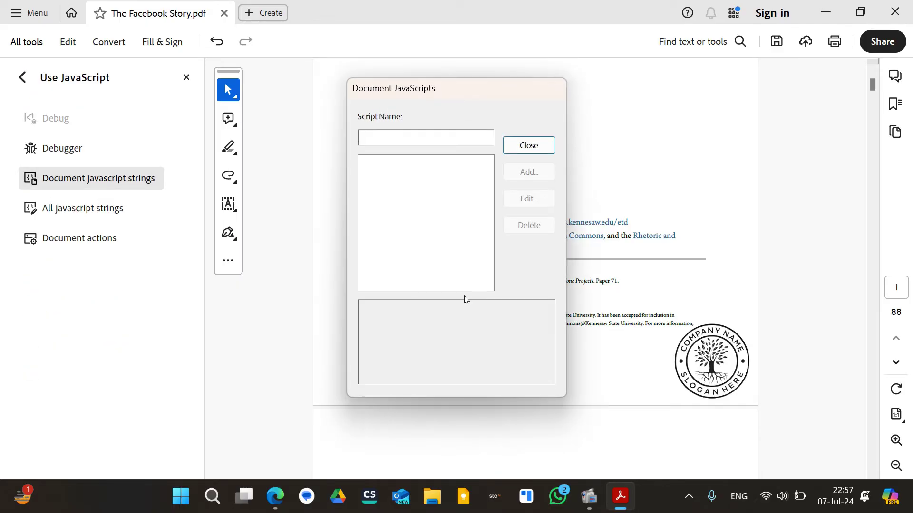
text(script)
click(555, 172)
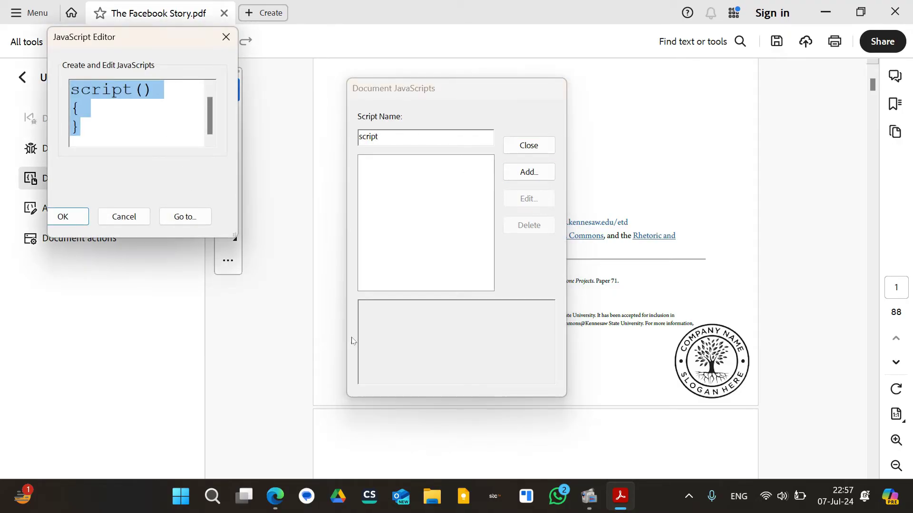
click(135, 118)
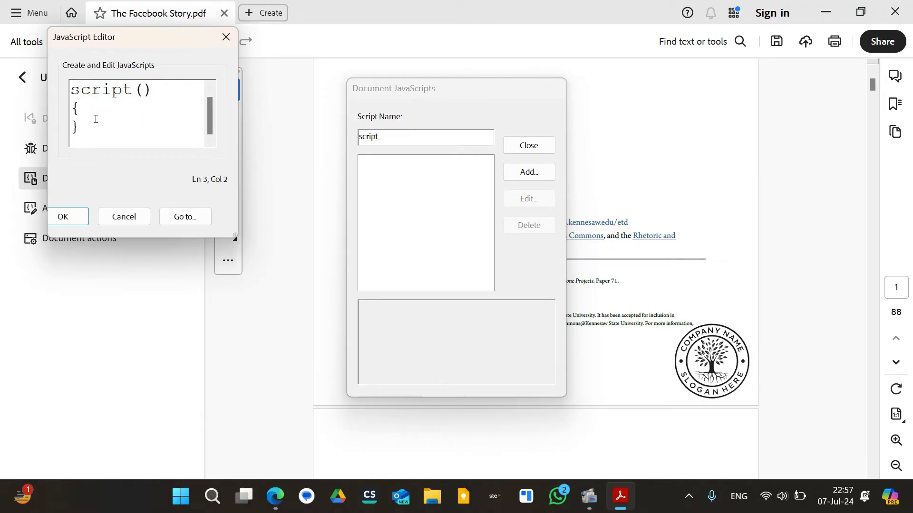
- Copy the stamp-duplicating code from Multiple stamps in PDF.txt in MEGA
key(alt+Tab)
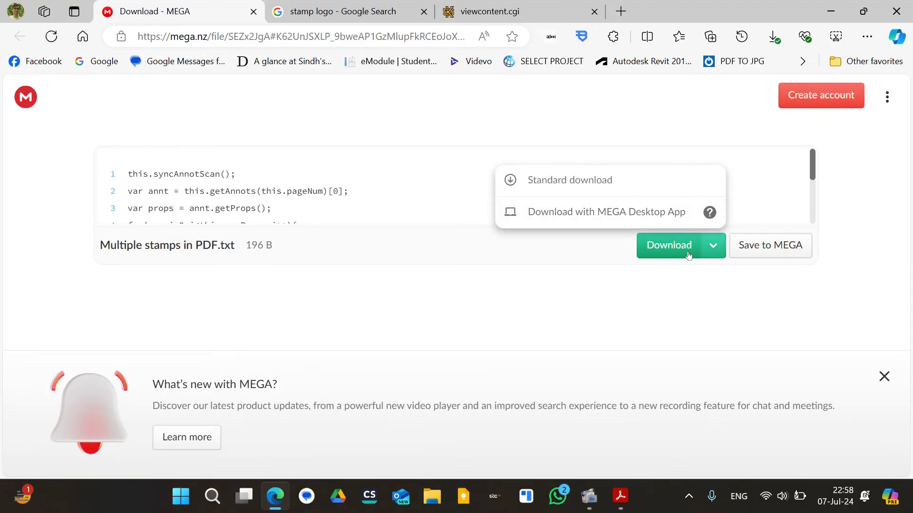
drag(131, 173, 265, 284)
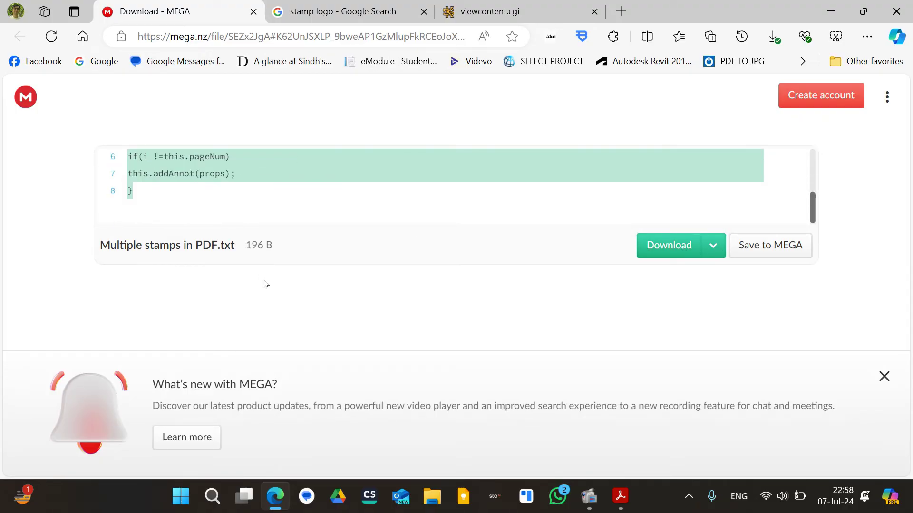
right_click(173, 161)
click(209, 173)
click(258, 191)
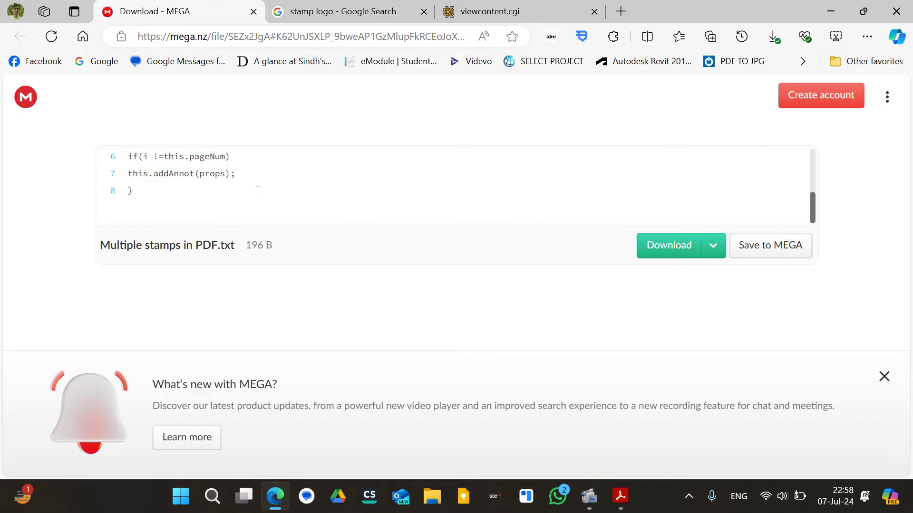
- Replace the editor's template with the copied code, confirm it, and close the script dialogs
click(831, 11)
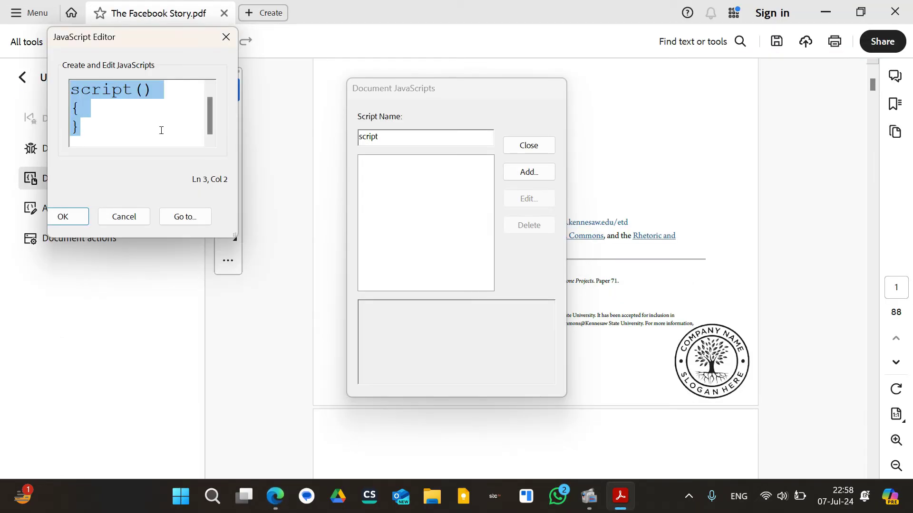
click(110, 119)
key(ctrl+a)
key(ctrl+v)
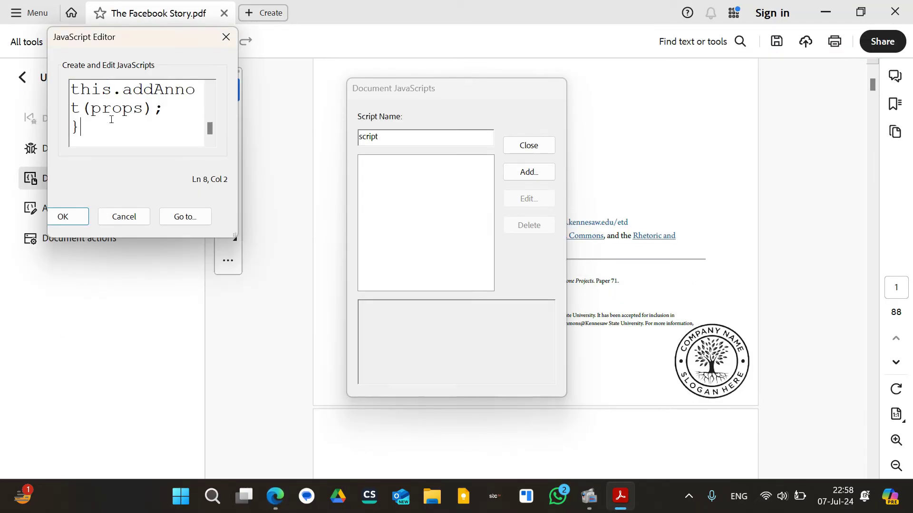
click(71, 216)
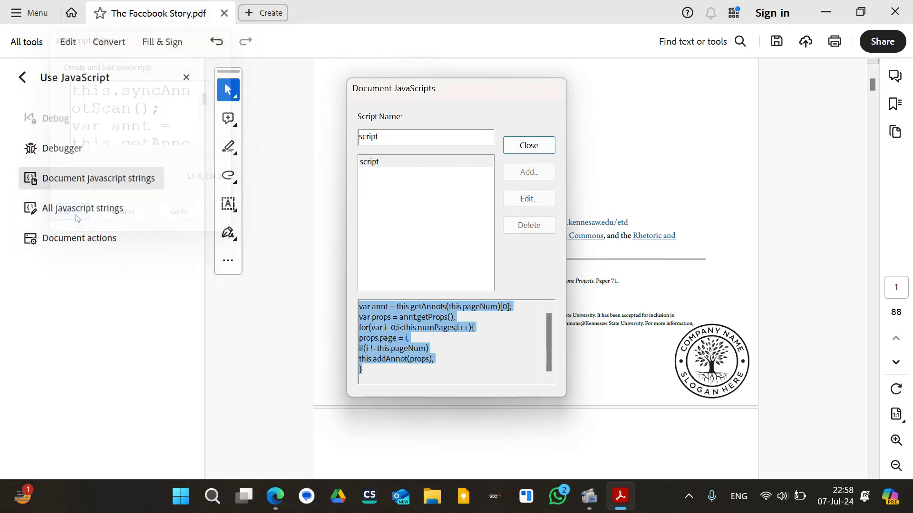
click(526, 147)
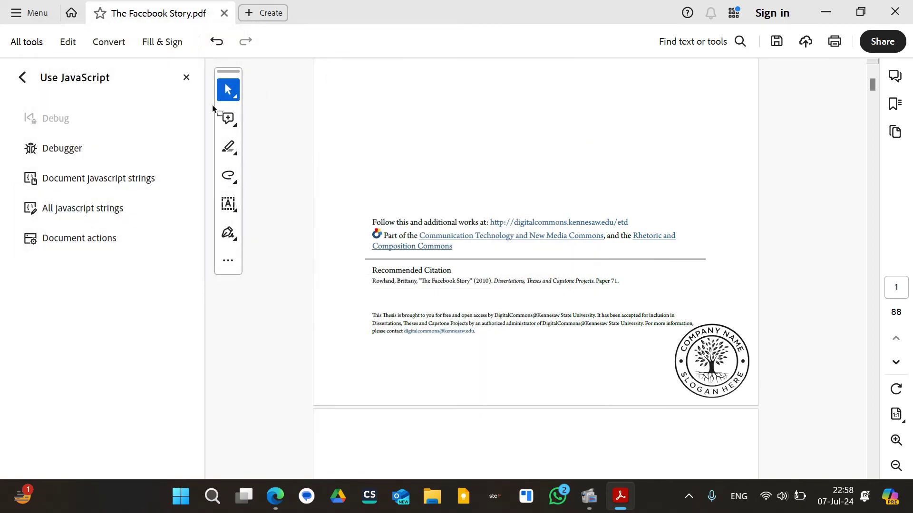
- Scroll through the document to confirm every page shows the logo stamp at bottom-right
scroll(578, 207, down, 10)
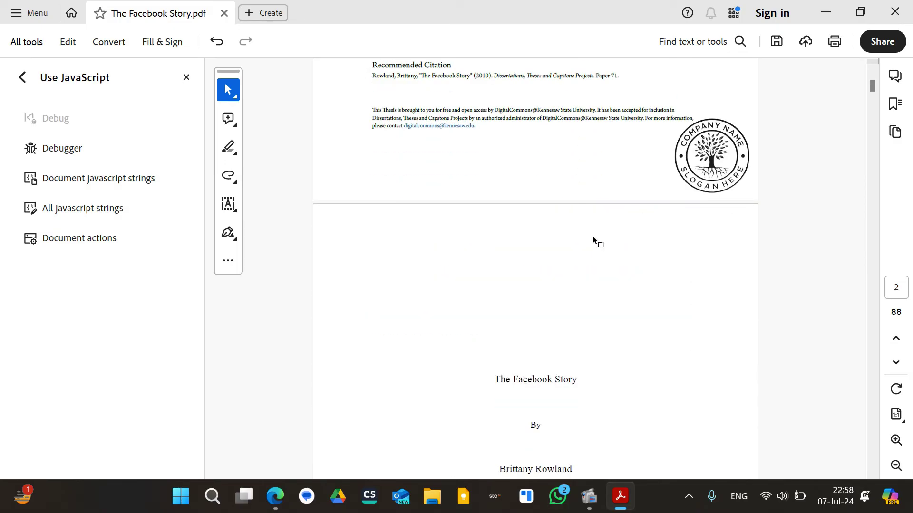
scroll(794, 226, down, 4)
ctrl+scroll(794, 225, down, 3)
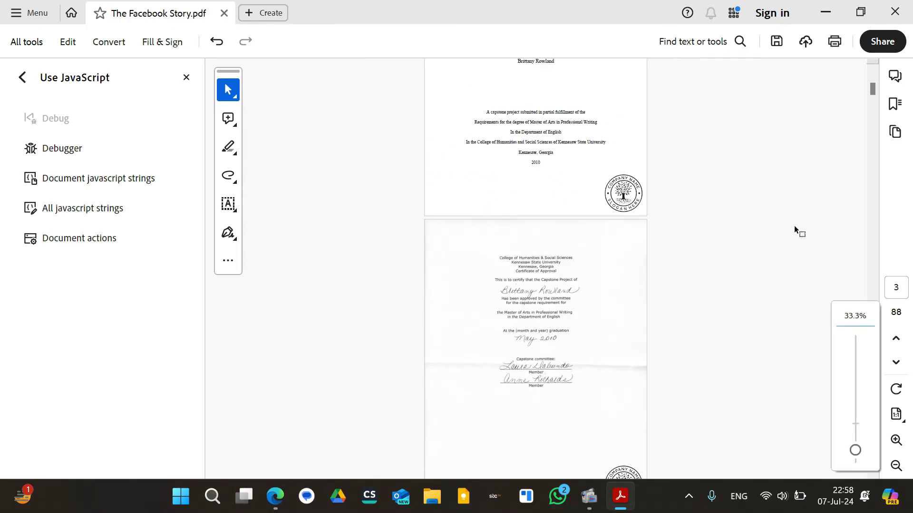
ctrl+scroll(794, 226, down, 1)
scroll(803, 238, down, 5)
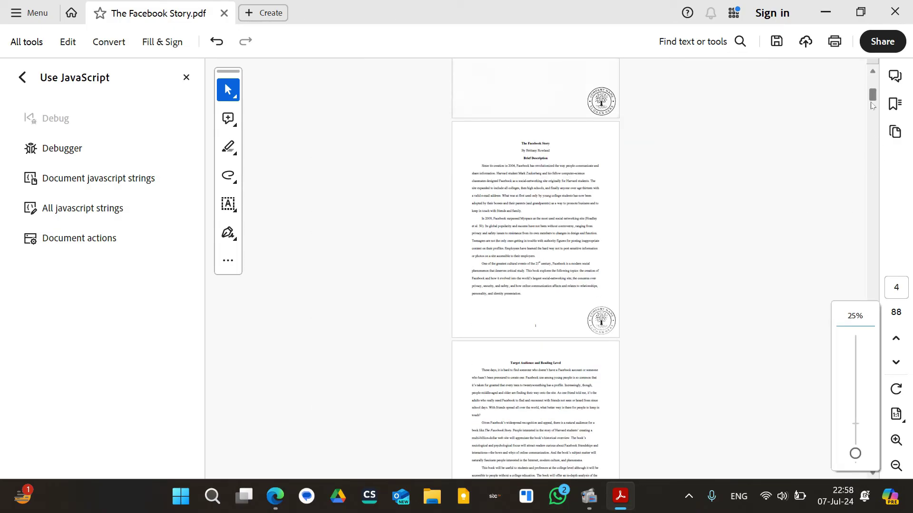
drag(873, 93, 850, 62)
scroll(851, 62, down, 10)
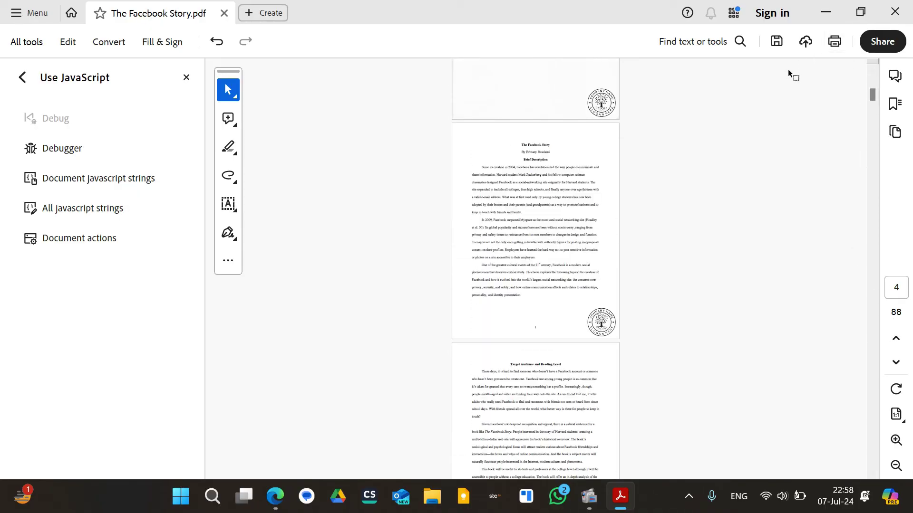
- Save the stamped Facebook Story PDF and exit Adobe Acrobat Pro
click(776, 42)
click(30, 13)
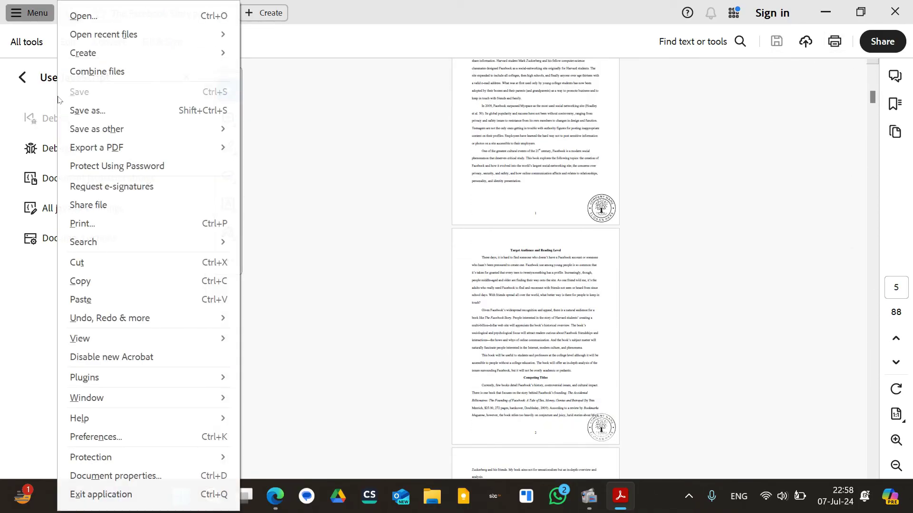
click(140, 498)
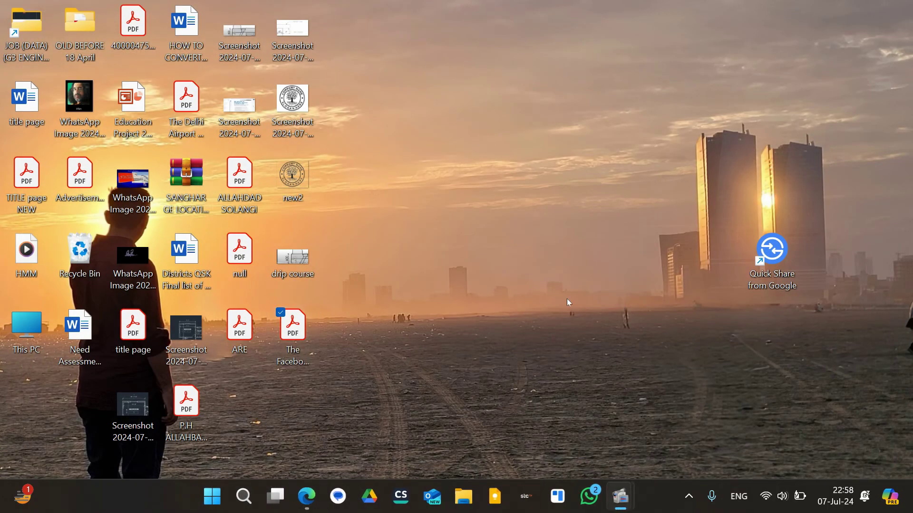
- Reopen The Facebook Story.pdf and scroll through the pages to verify the logo stamps remain
key(Return)
scroll(713, 266, down, 5)
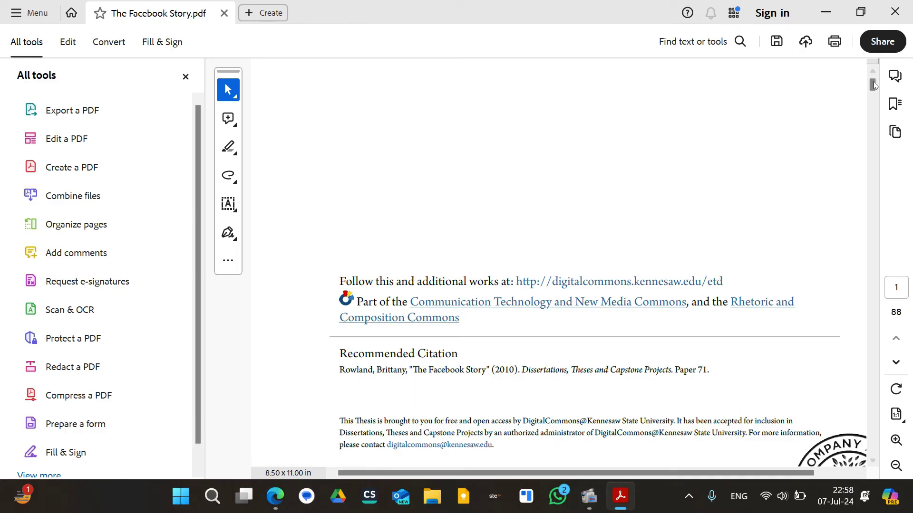
scroll(874, 85, down, 5)
scroll(828, 159, up, 2)
key(super)
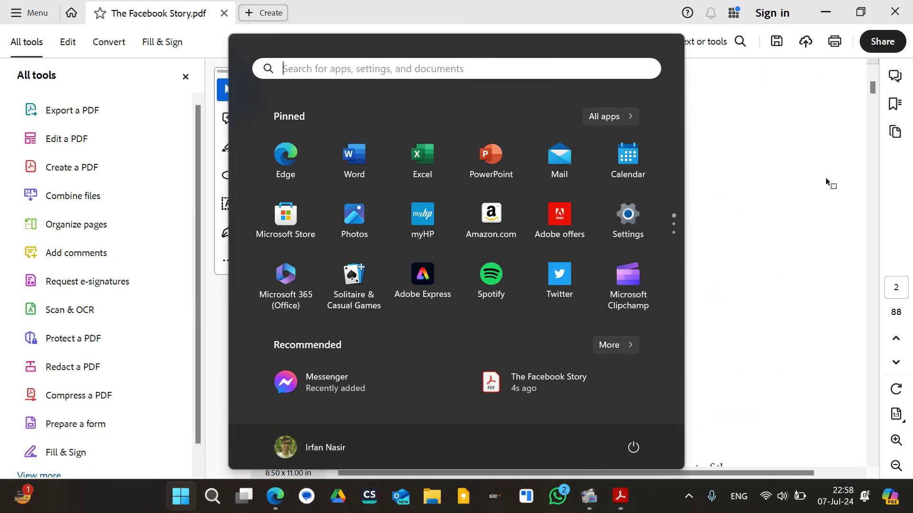
key(super)
scroll(825, 182, down, 3)
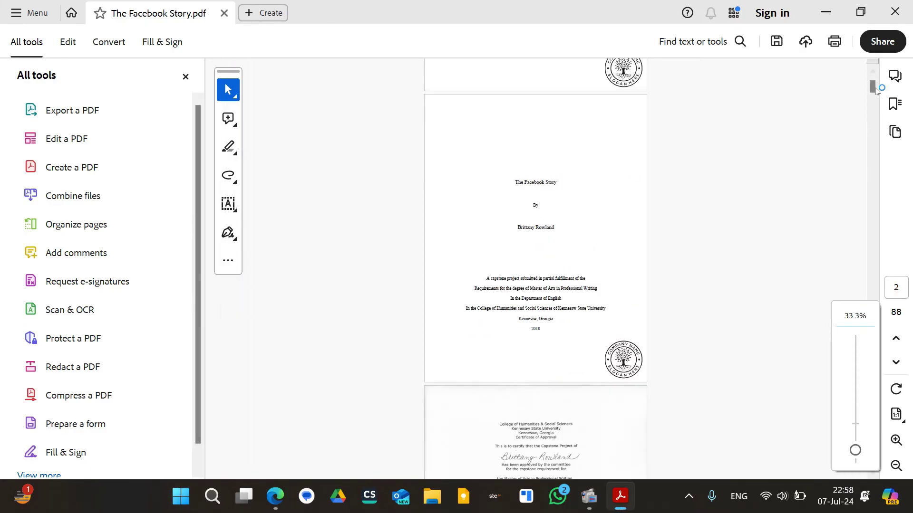
drag(877, 90, 866, 296)
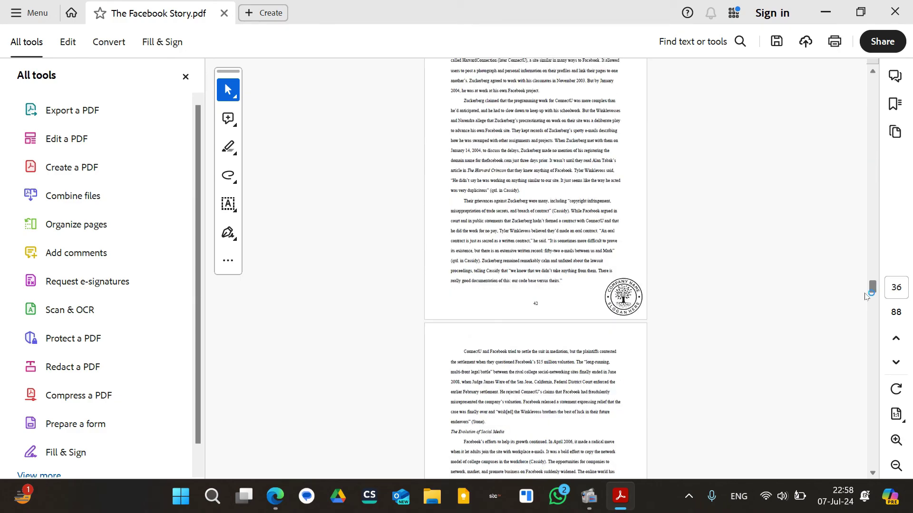